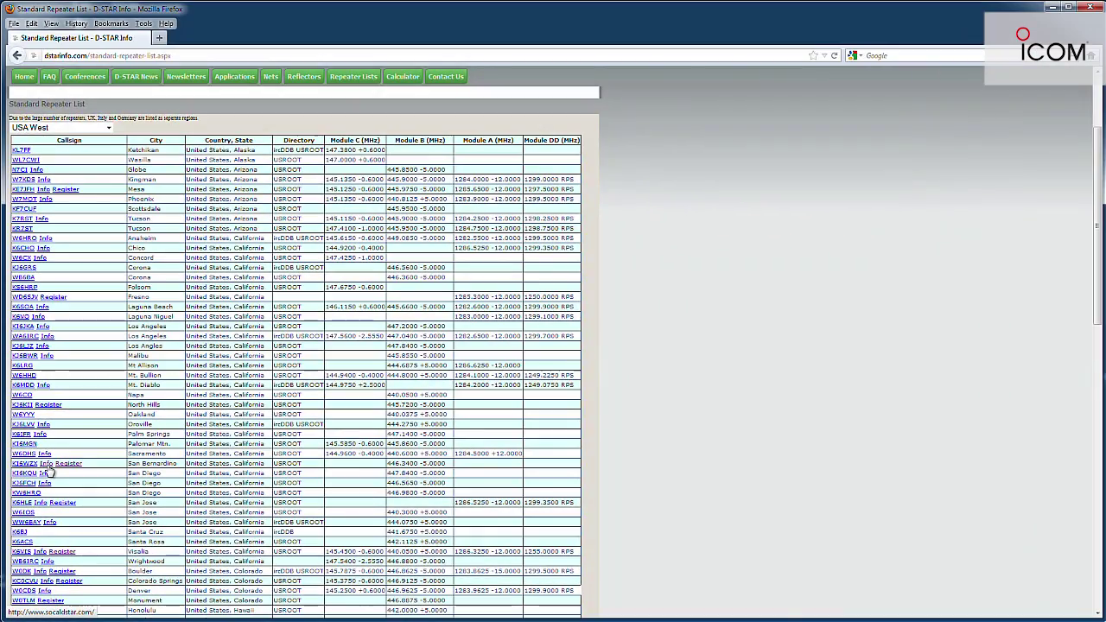
# Step: Open the KI6WZX repeater's info page, the Keller Peak D-Star Club website, in a new tab
pyautogui.click(47, 469)
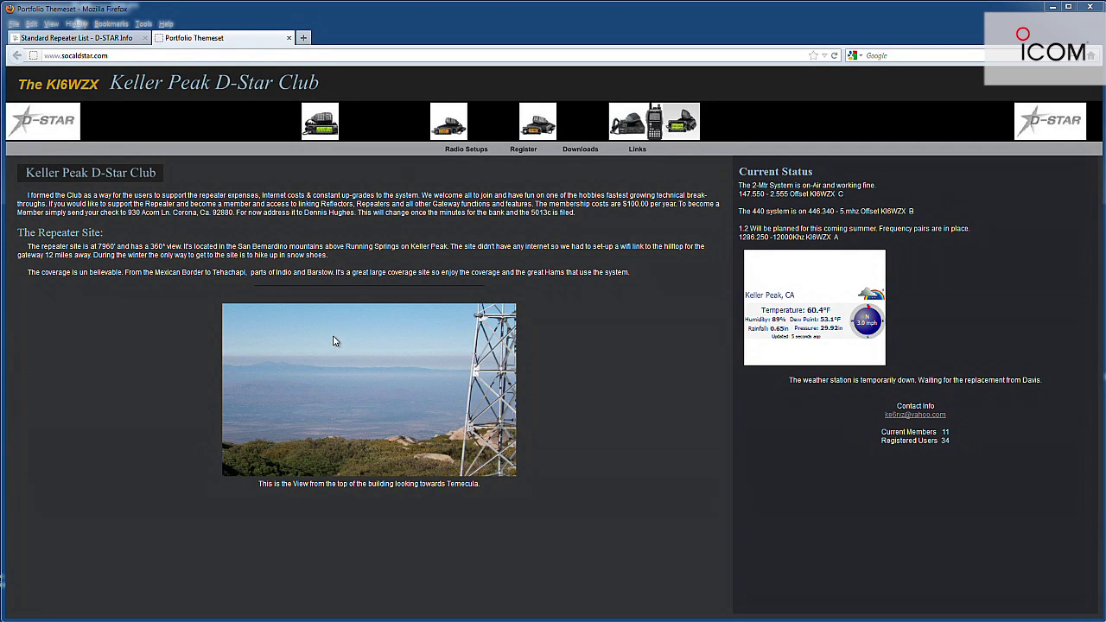
# Step: Close the Keller Peak club tab and go to the KI6WZX gateway's Register page
pyautogui.click(289, 38)
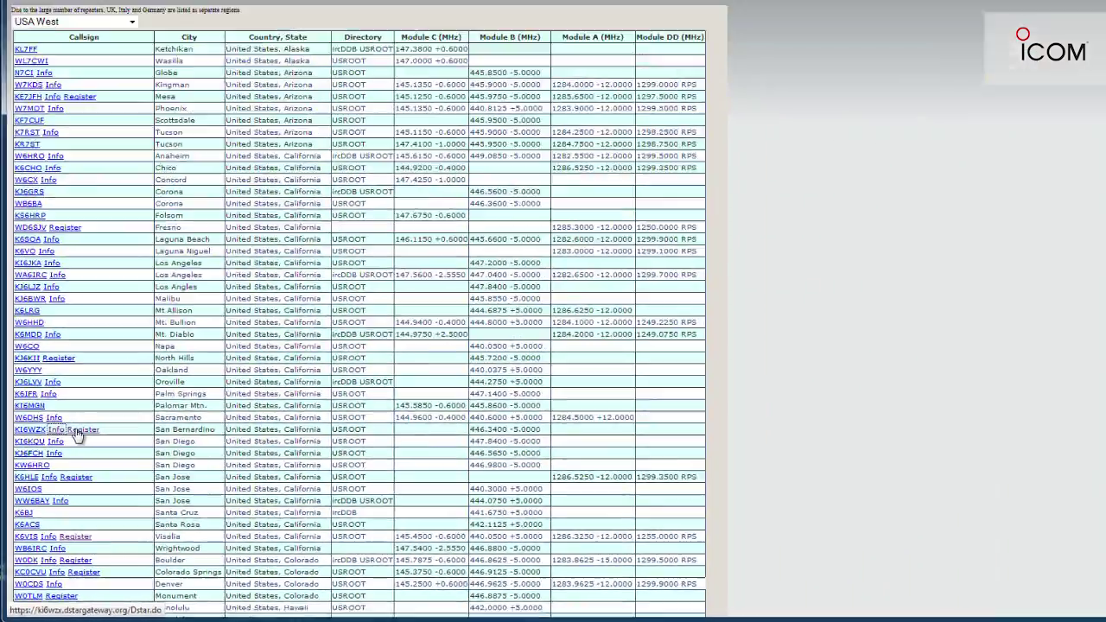
pyautogui.click(113, 341)
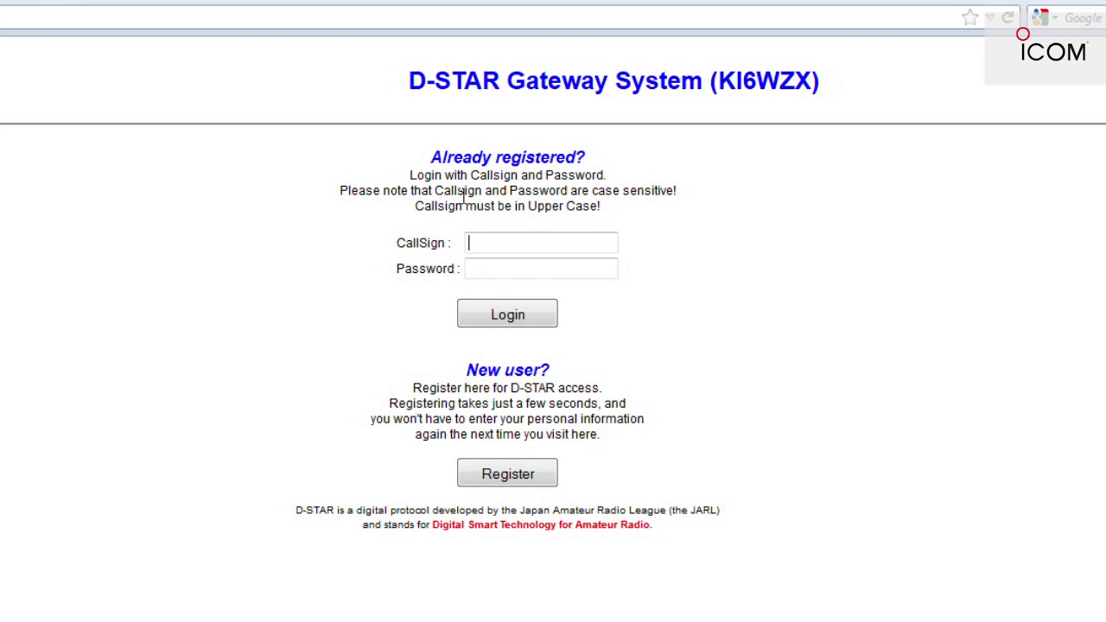
pyautogui.click(481, 248)
pyautogui.click(500, 268)
# Step: Start a new-user registration, agree with YES, and enter callsign N6HLF
pyautogui.click(519, 482)
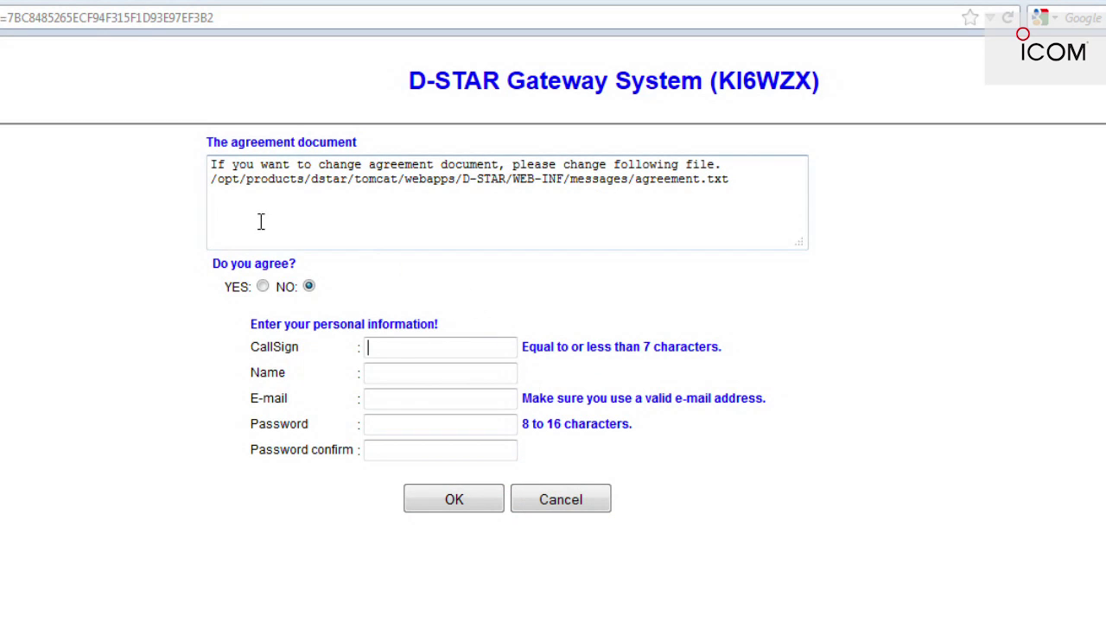
pyautogui.click(263, 287)
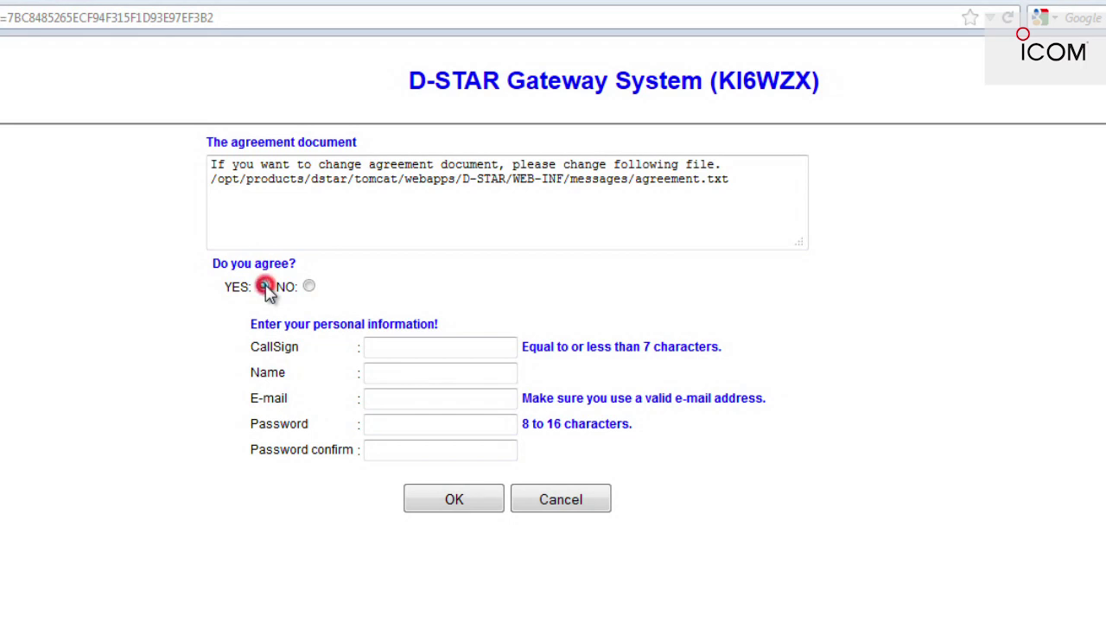
pyautogui.click(401, 349)
pyautogui.write('N6HLF')
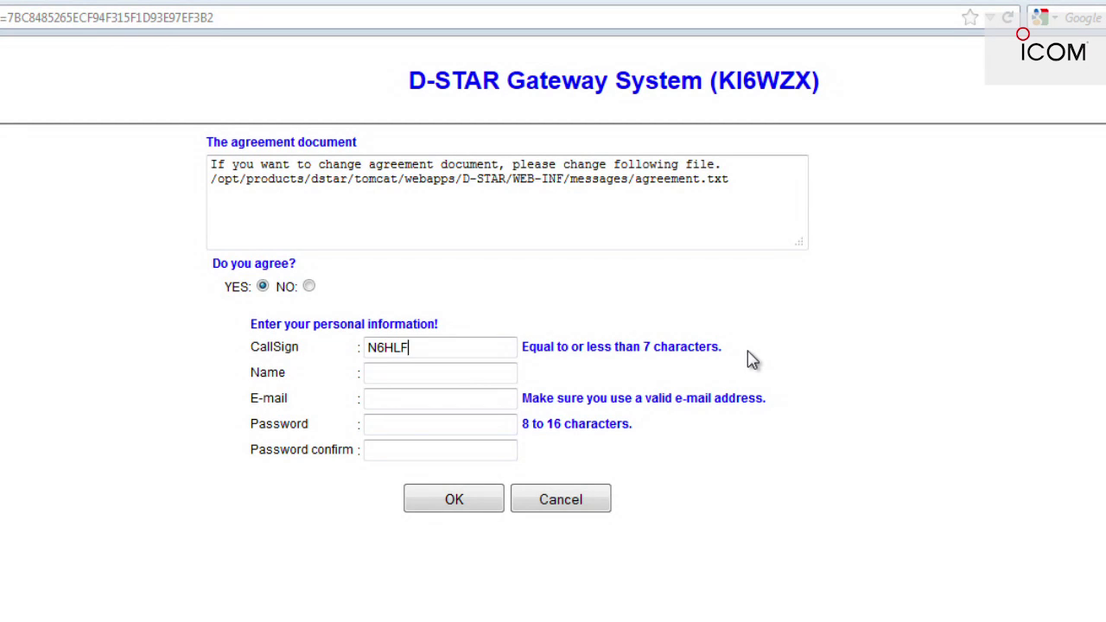
# Step: Fill in the operator's name, e-mail address, and the account password with its confirmation
pyautogui.click(485, 375)
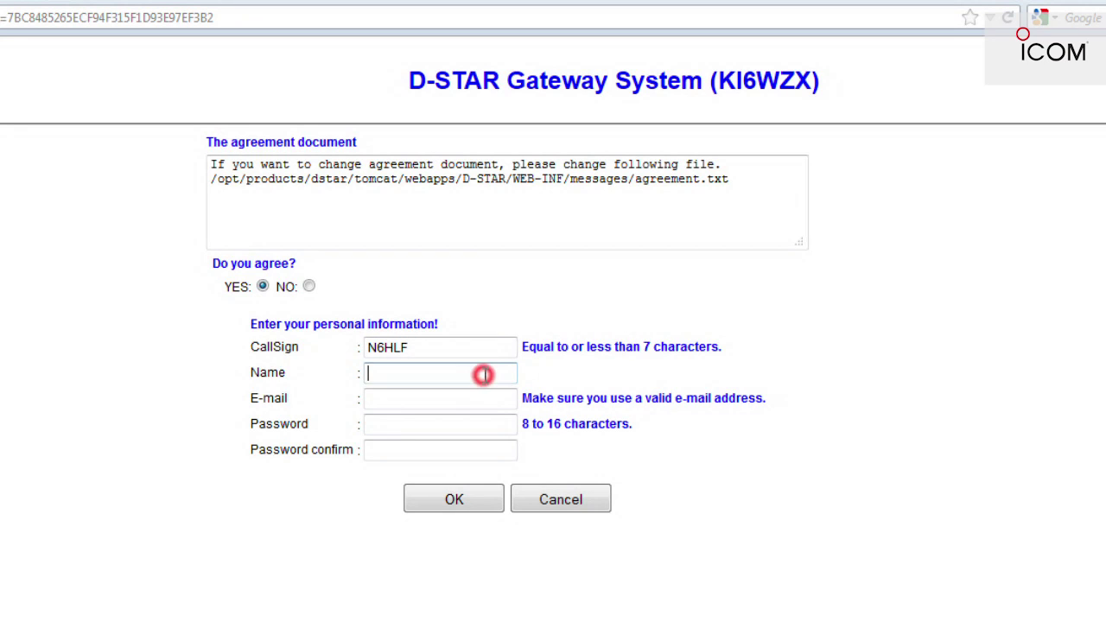
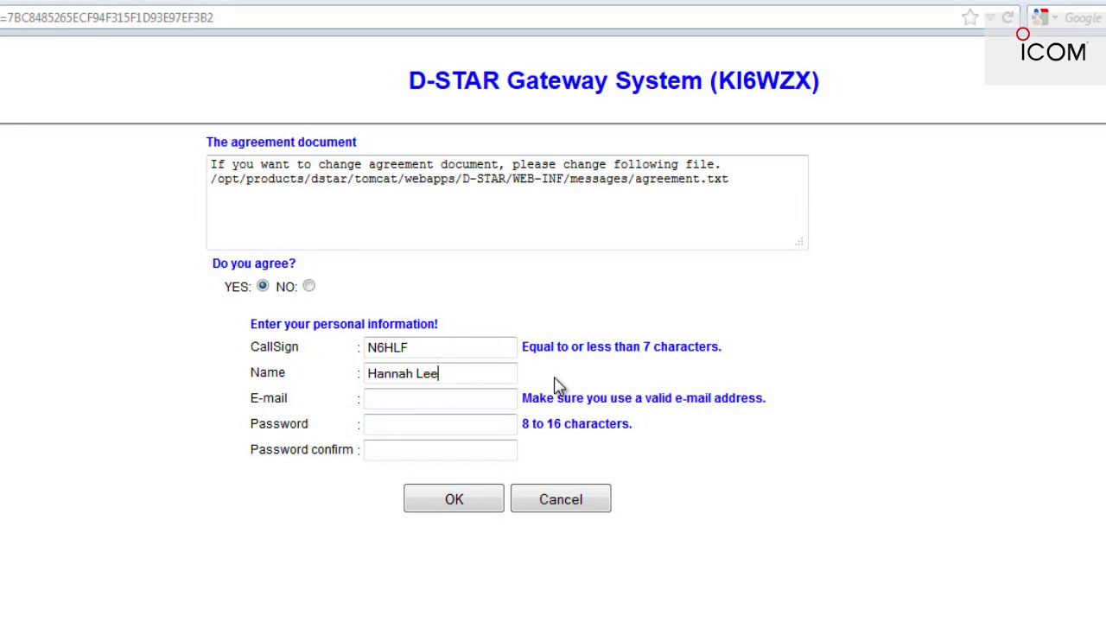
pyautogui.click(469, 399)
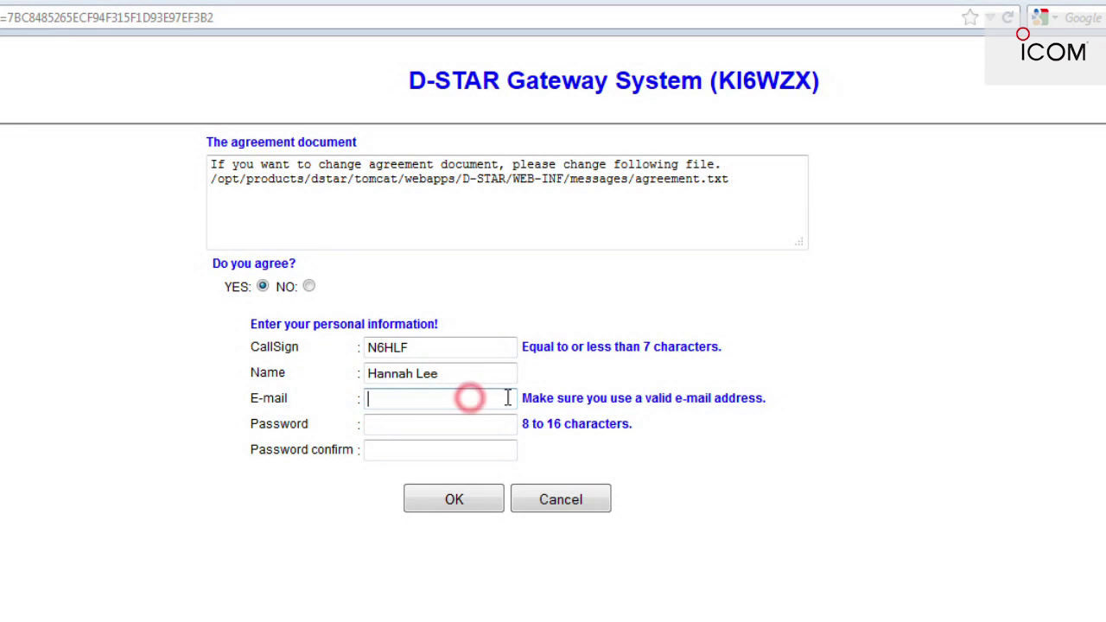
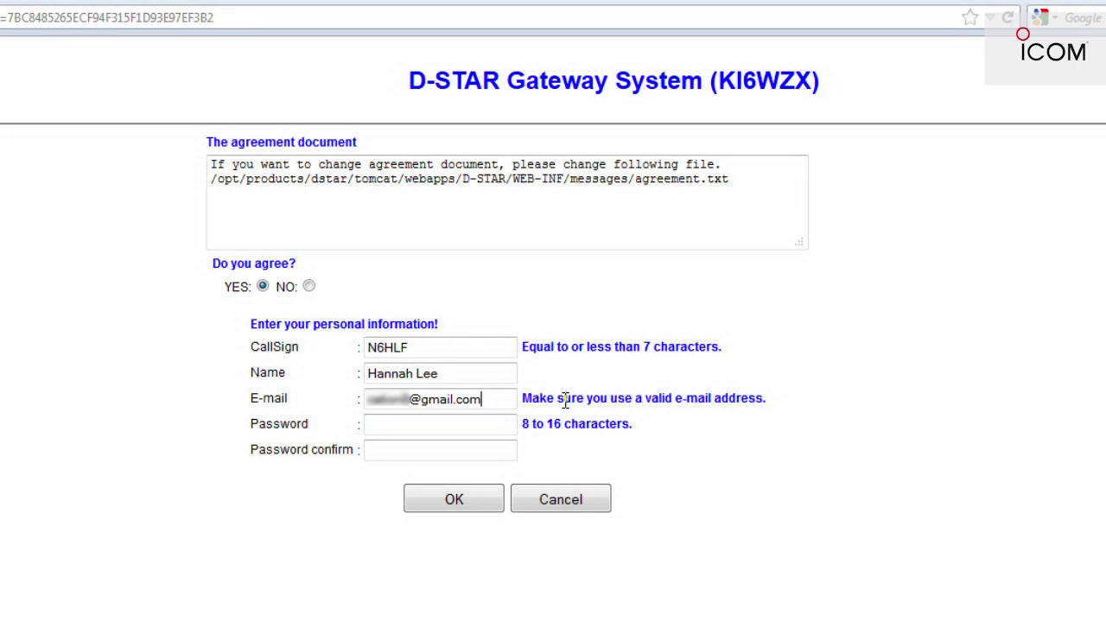
pyautogui.click(458, 430)
pyautogui.write('•••••••••••')
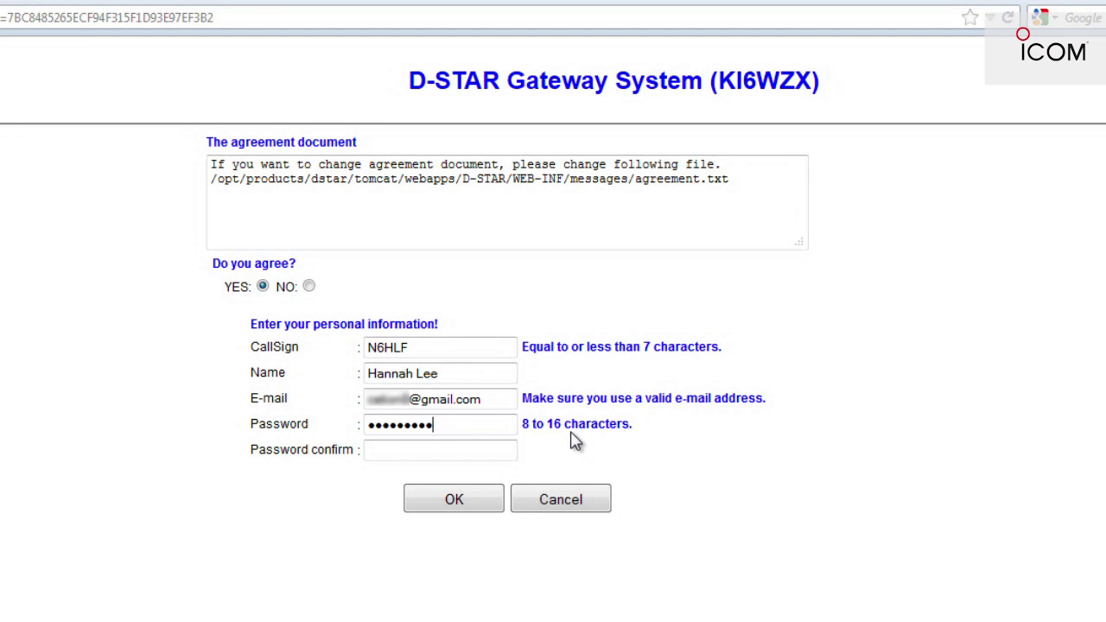
pyautogui.write('•')
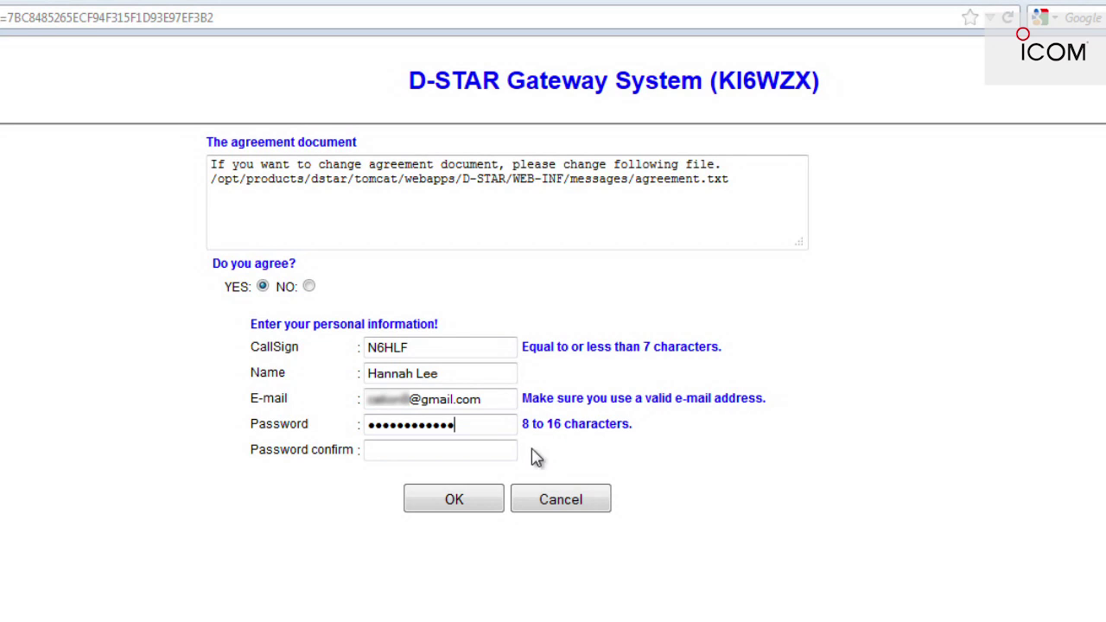
pyautogui.click(415, 450)
pyautogui.write('•••••')
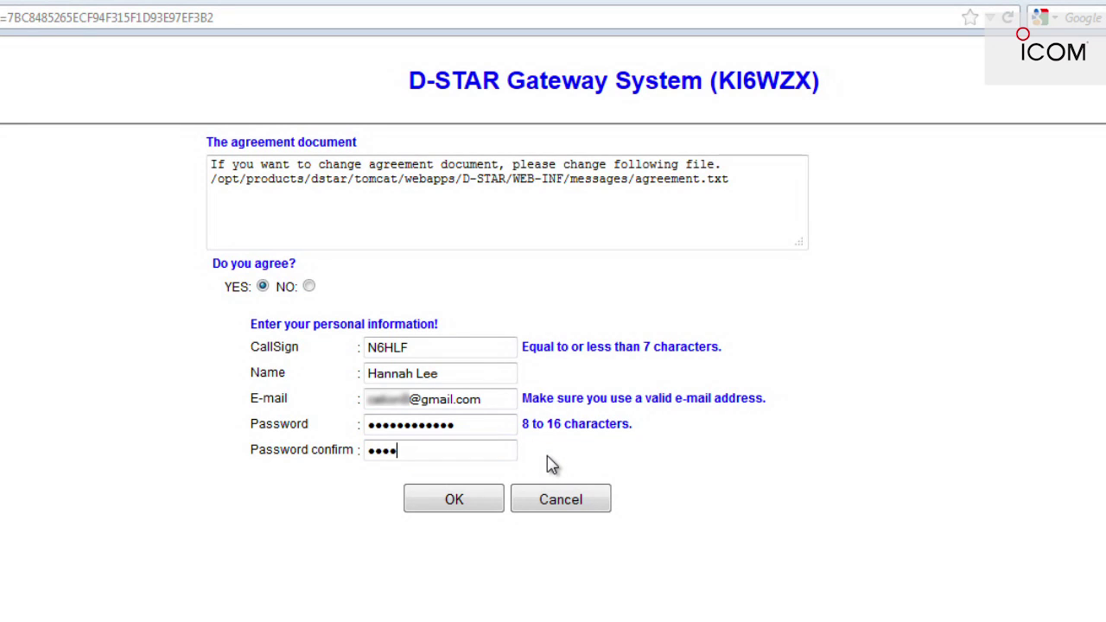
pyautogui.write('•••••••')
pyautogui.click(458, 502)
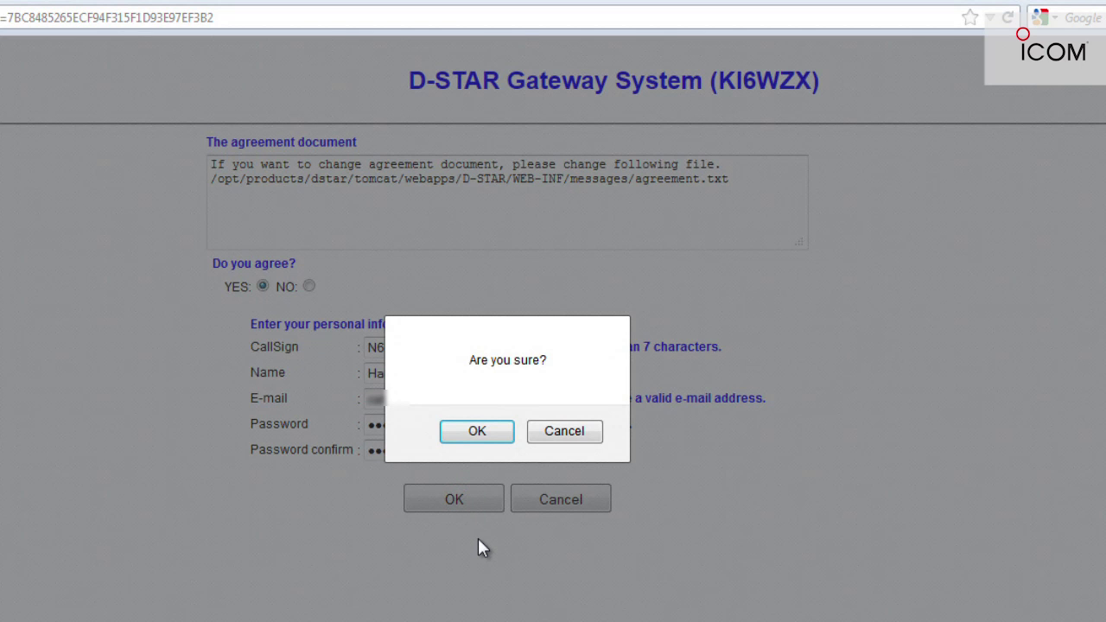
pyautogui.click(478, 432)
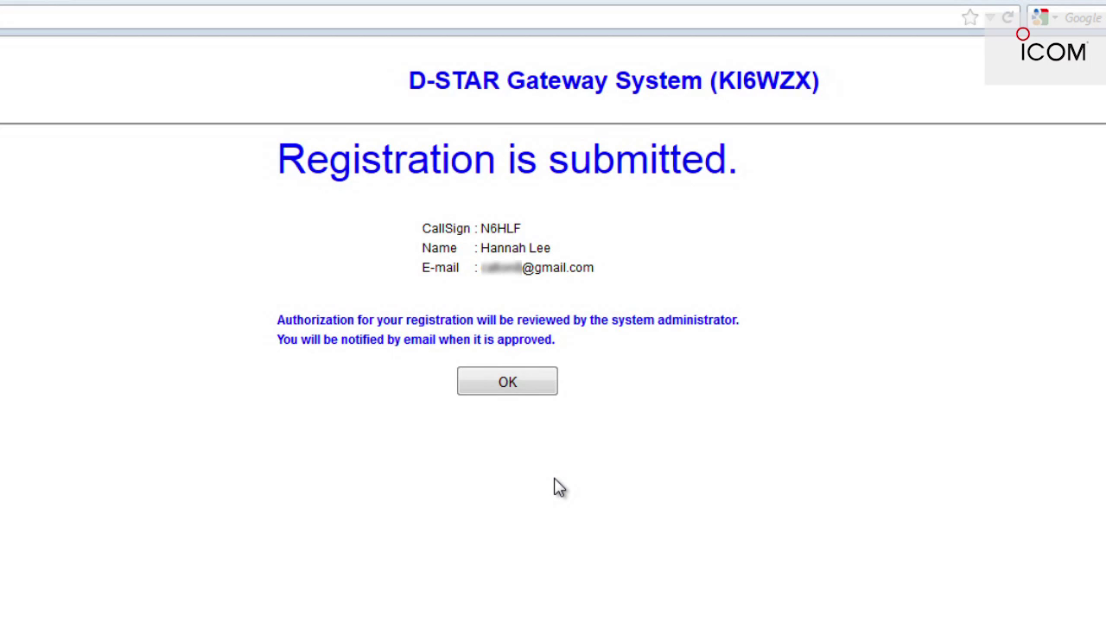
pyautogui.click(521, 390)
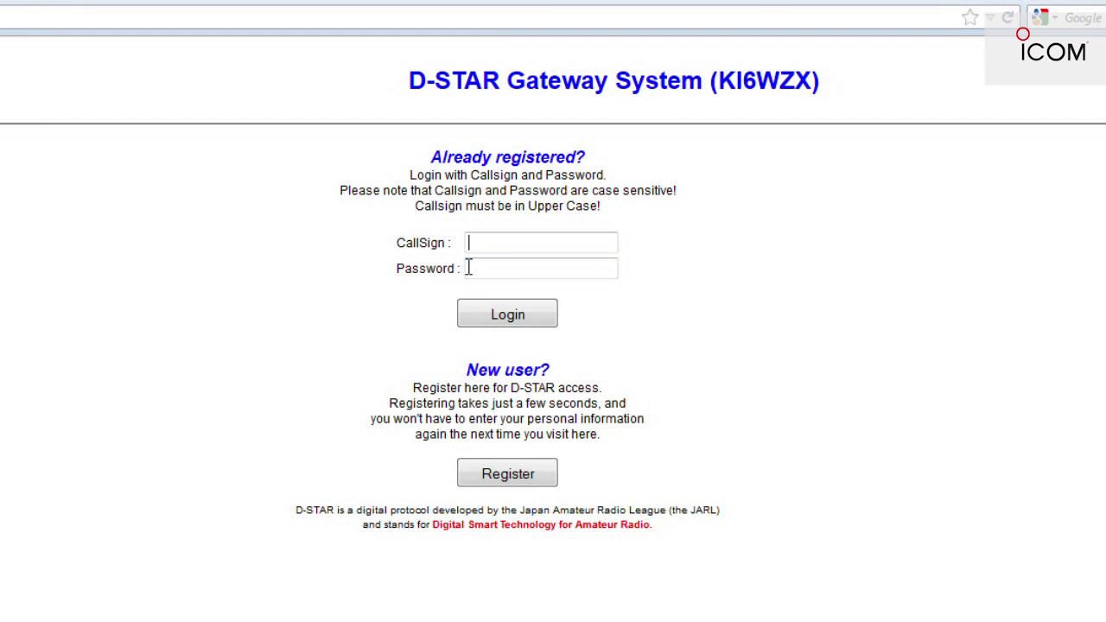
# Step: Try logging in with callsign N6HLF and the account password
pyautogui.click(489, 242)
pyautogui.write('N6HLF')
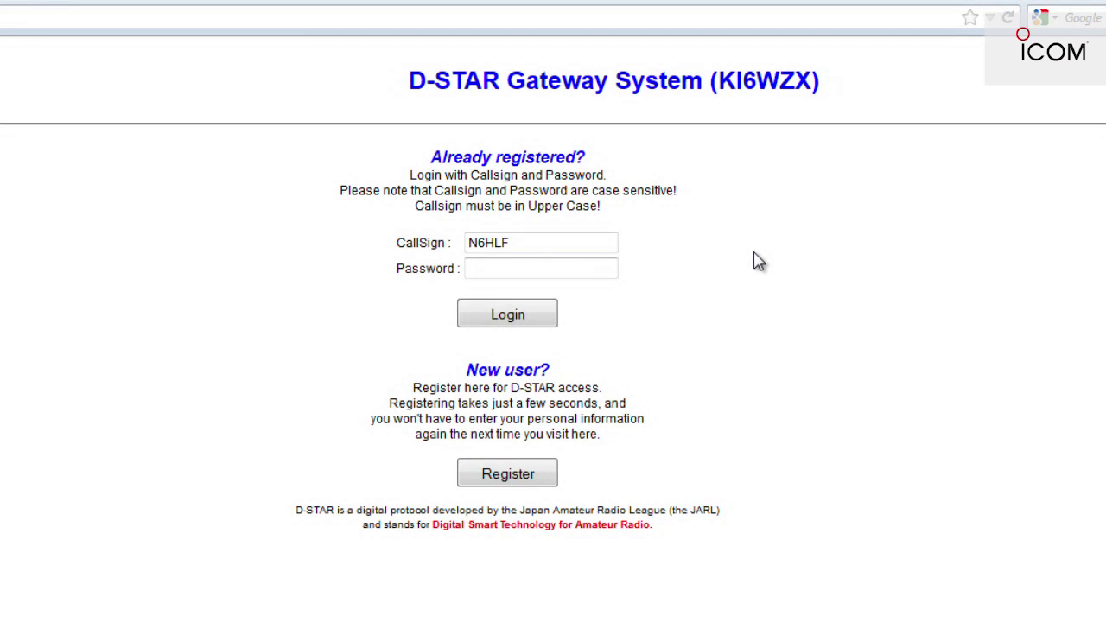
pyautogui.click(561, 268)
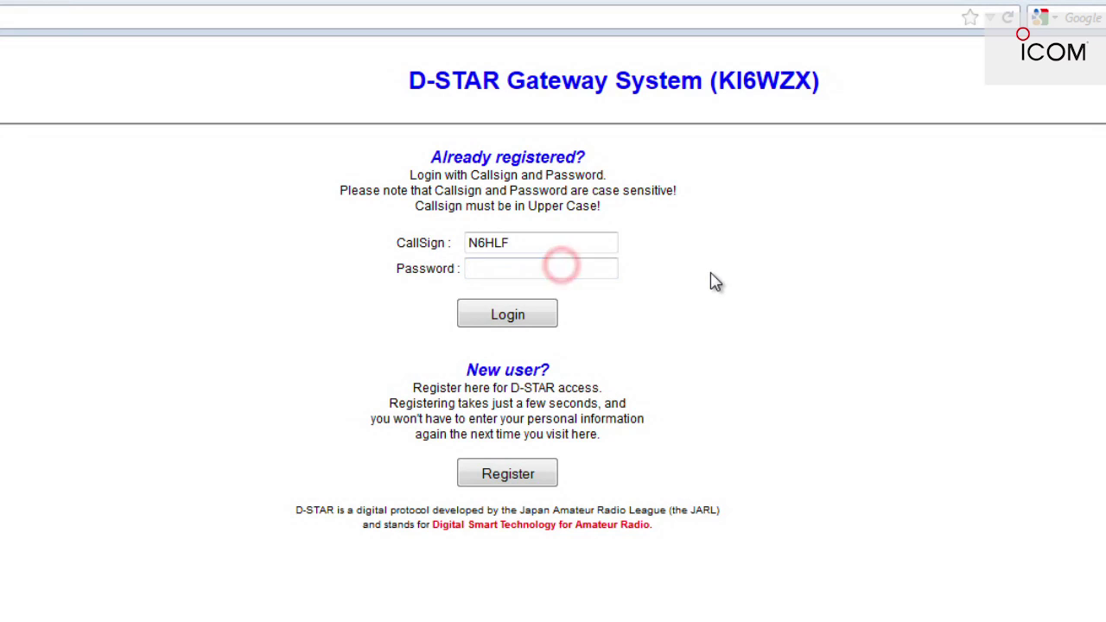
pyautogui.write('•••')
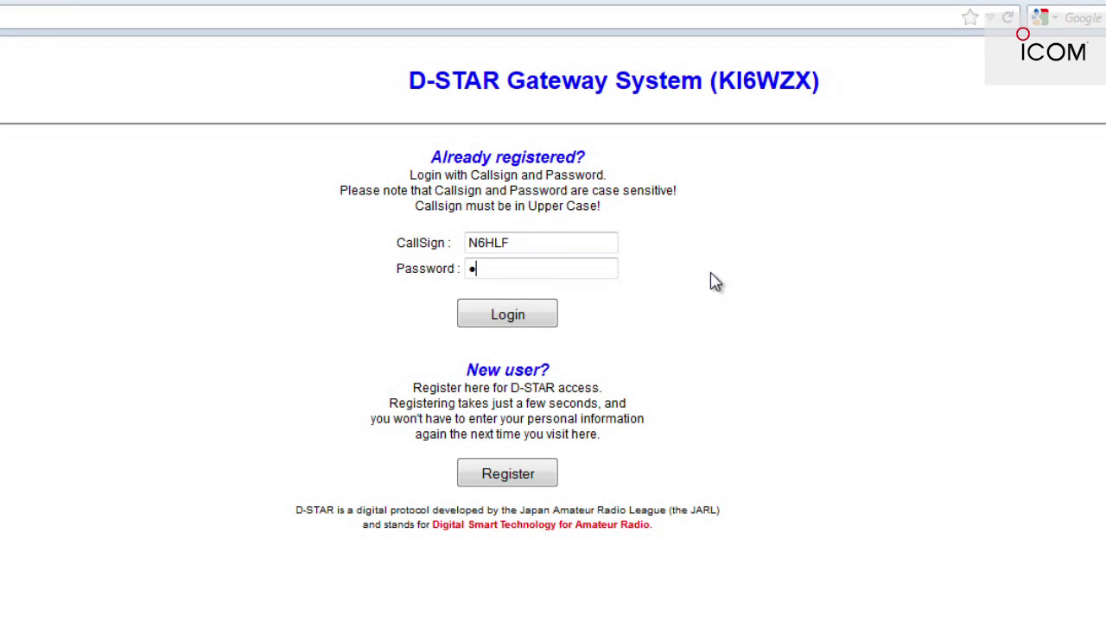
pyautogui.write('•••••••••')
pyautogui.click(515, 312)
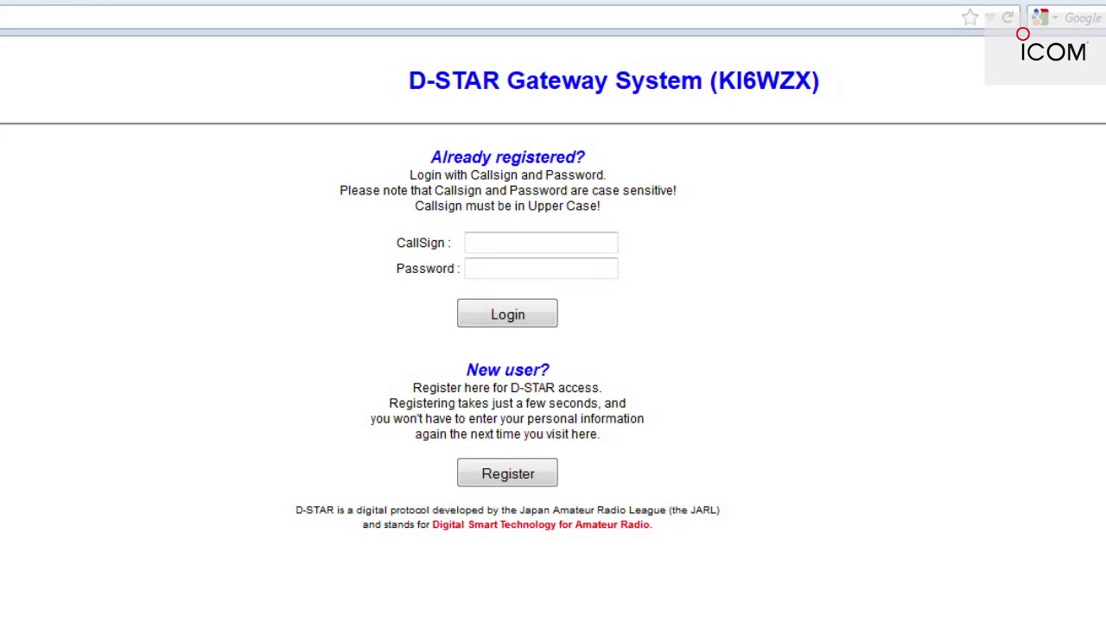
pyautogui.click(477, 242)
pyautogui.click(485, 243)
pyautogui.write('N6HLF')
pyautogui.click(561, 267)
pyautogui.write('*************')
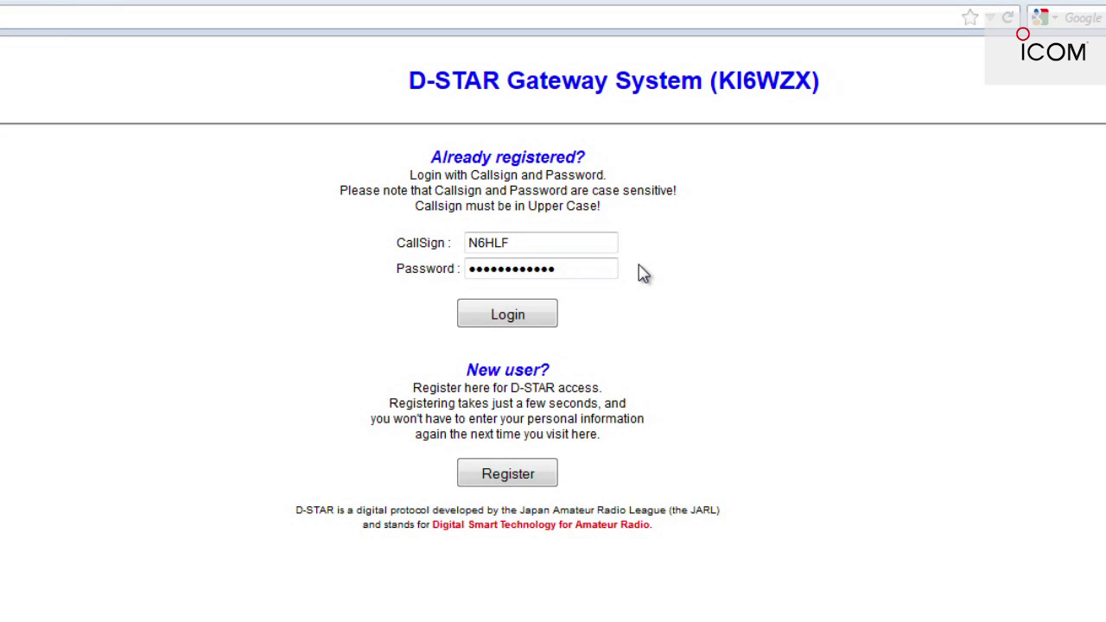
# Step: Log in as N6HLF and view the Personal Information page with its terminal list
pyautogui.click(522, 318)
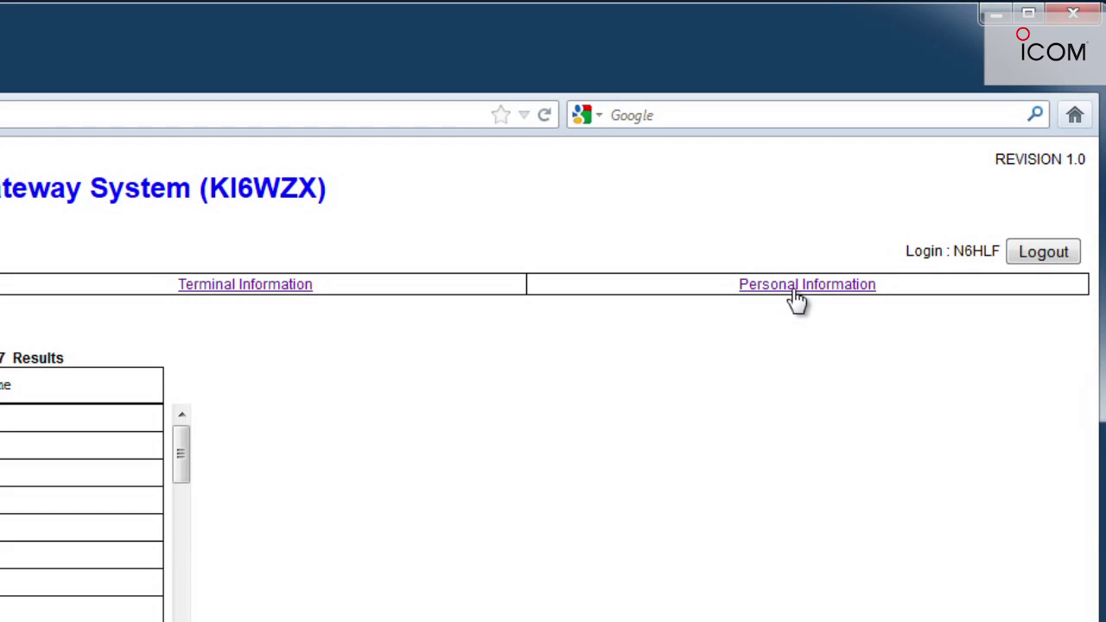
pyautogui.click(797, 298)
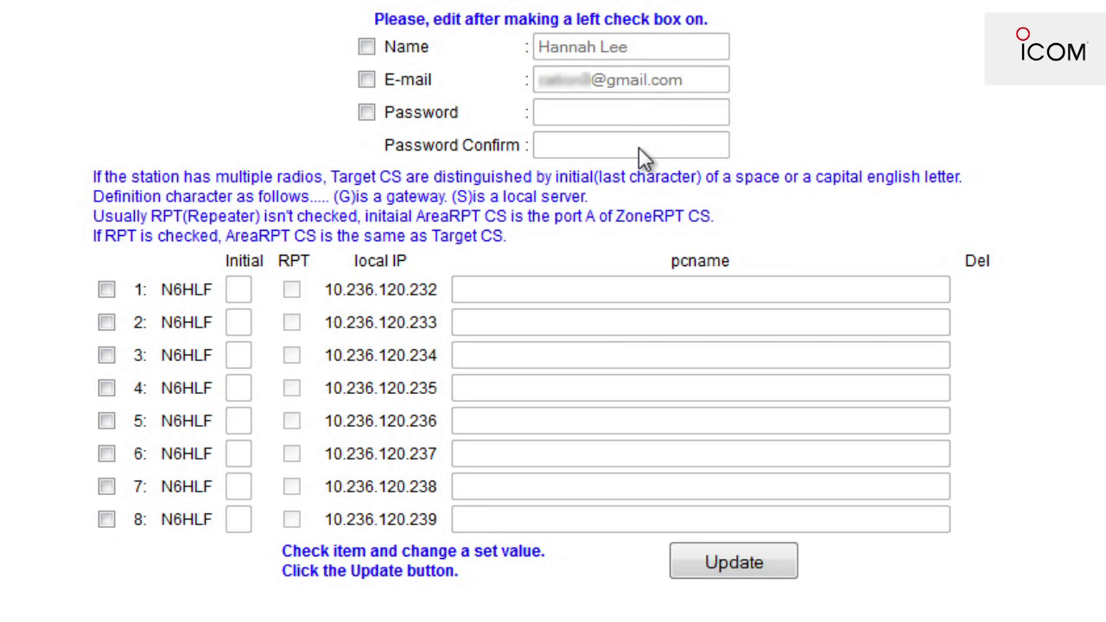
# Step: Set terminal 1's pcname to n6hlf-id31a and save the update
pyautogui.click(106, 291)
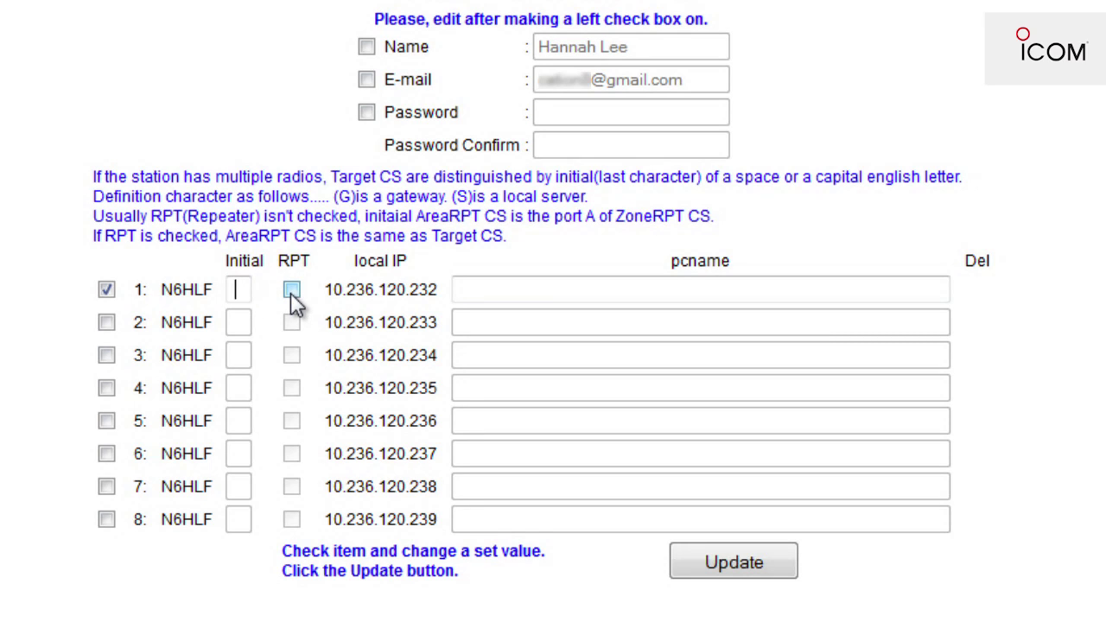
pyautogui.click(472, 290)
pyautogui.write('n6hlf-28')
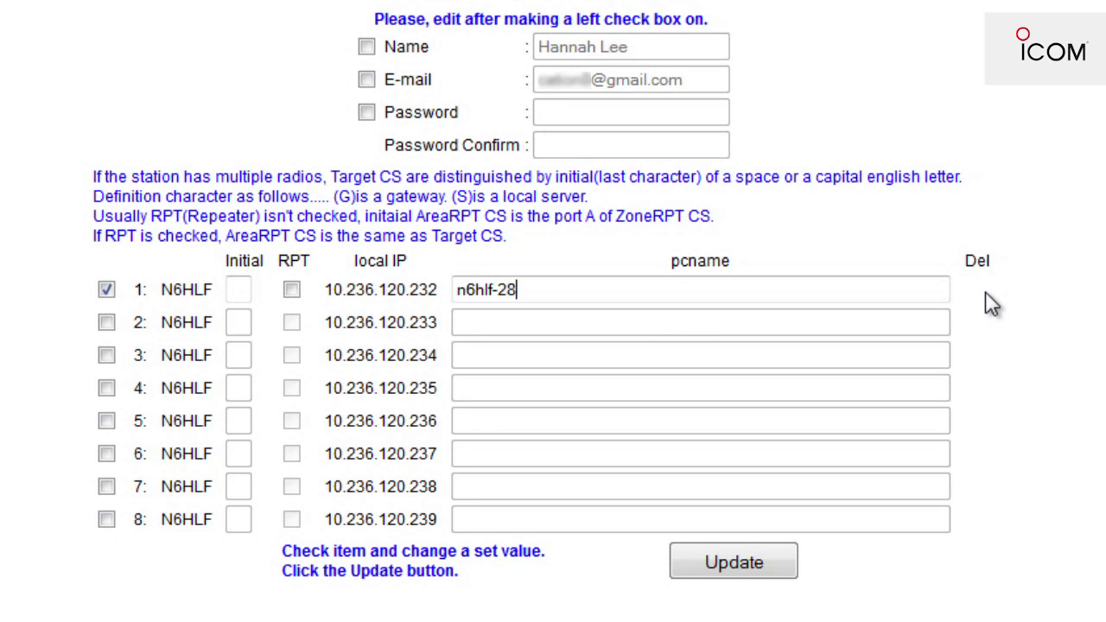
pyautogui.write('20')
pyautogui.press('BackSpace')
pyautogui.press('BackSpace')
pyautogui.press('BackSpace')
pyautogui.press('BackSpace')
pyautogui.write('id31a')
pyautogui.click(737, 569)
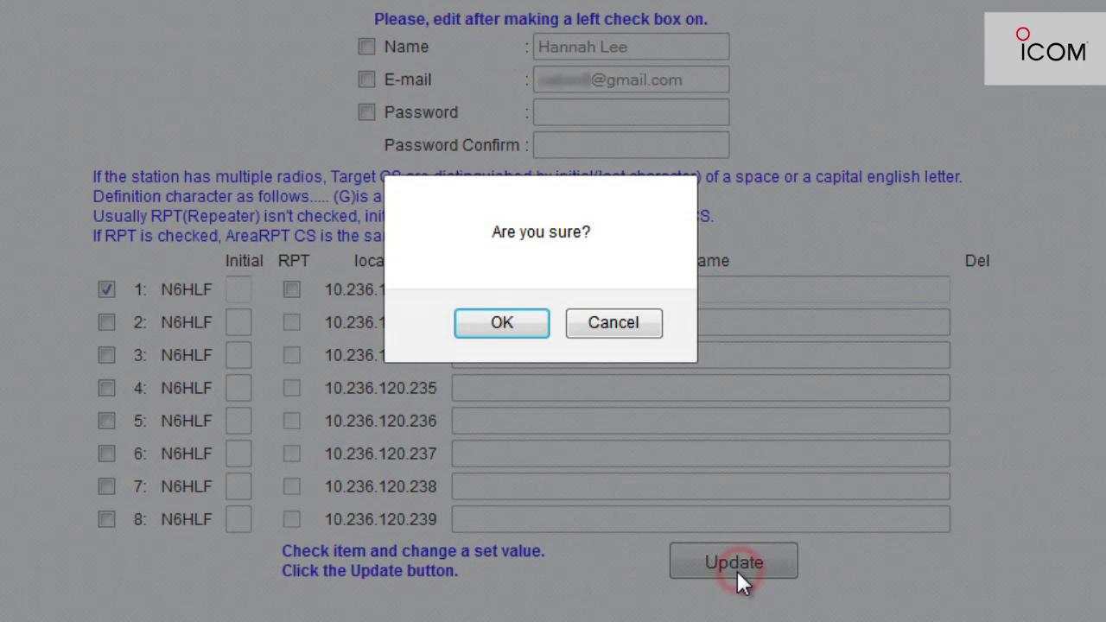
pyautogui.click(499, 327)
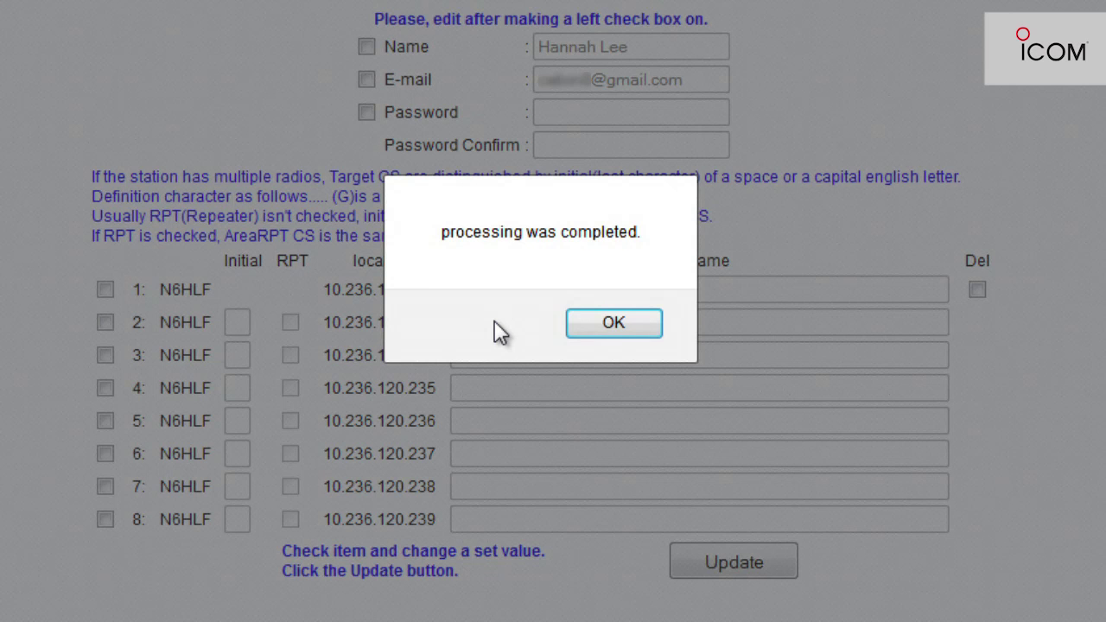
pyautogui.click(613, 326)
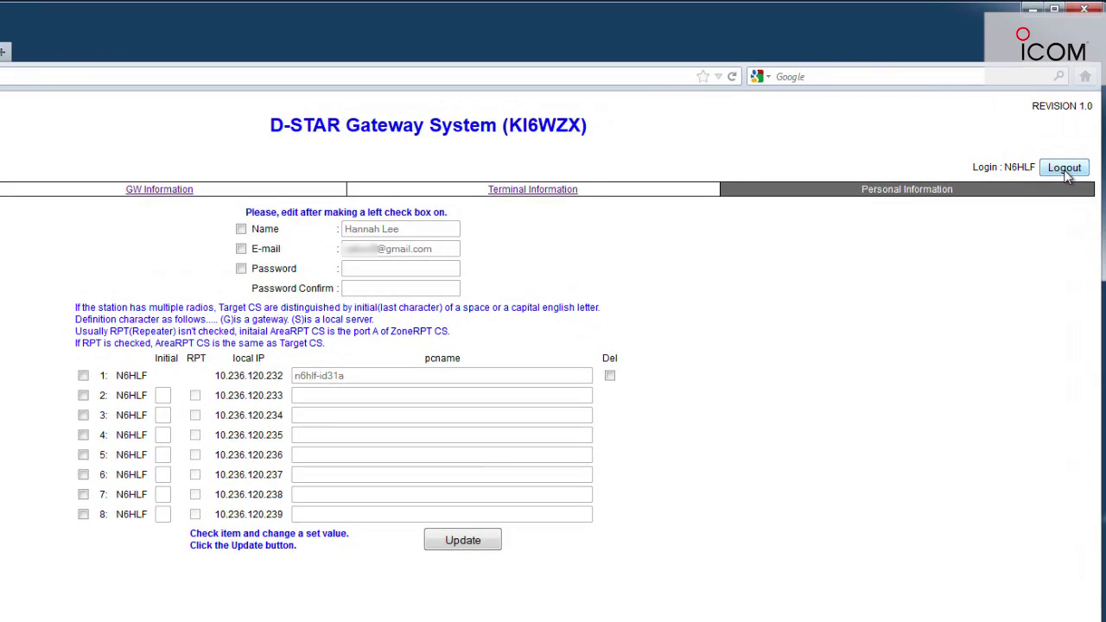
# Step: Log out of the N6HLF gateway account and confirm the logout
pyautogui.click(1065, 169)
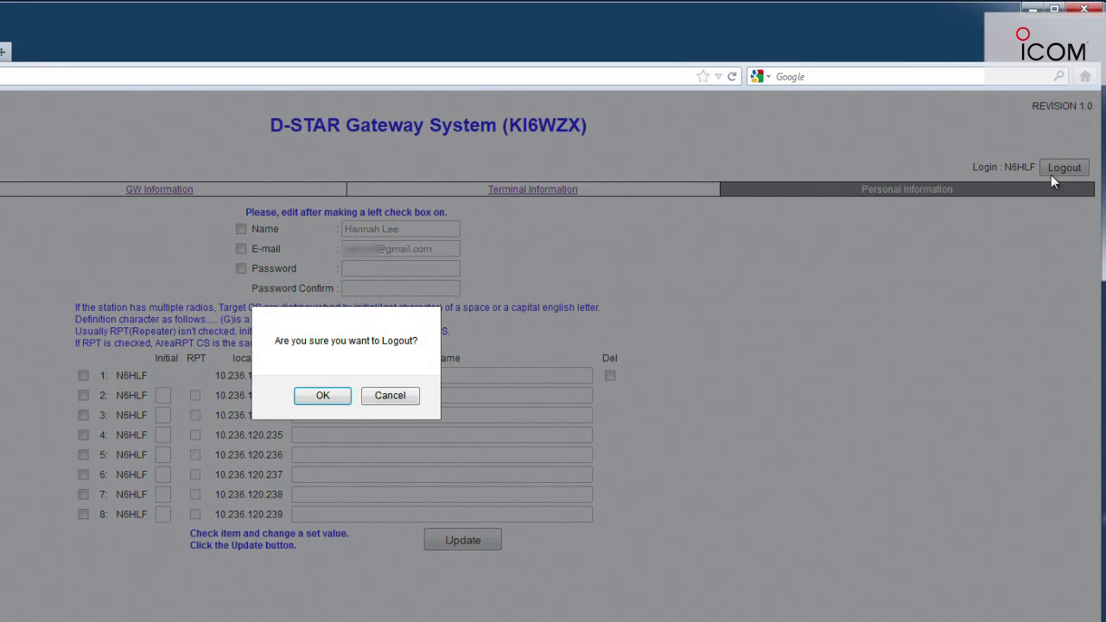
pyautogui.click(333, 400)
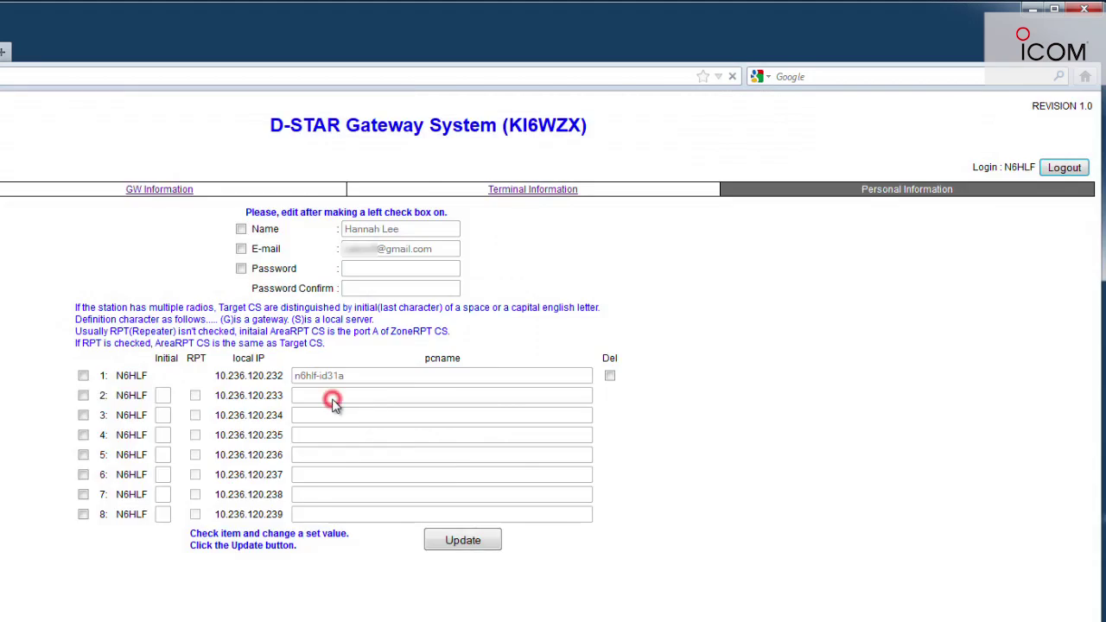